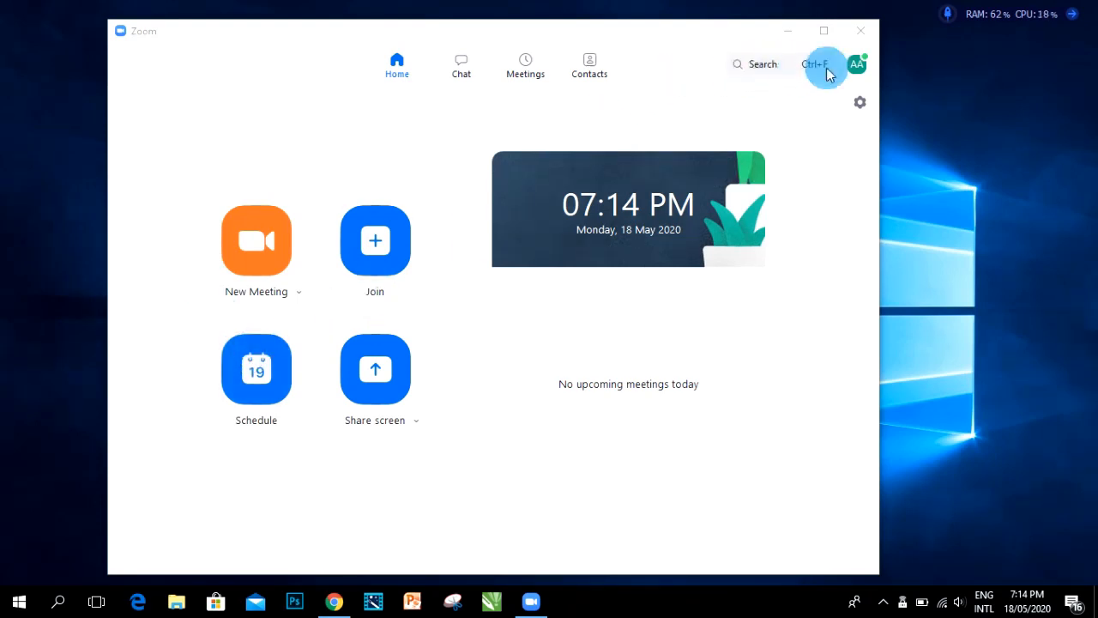
{"action": "left_click", "coordinate": [858, 66]}
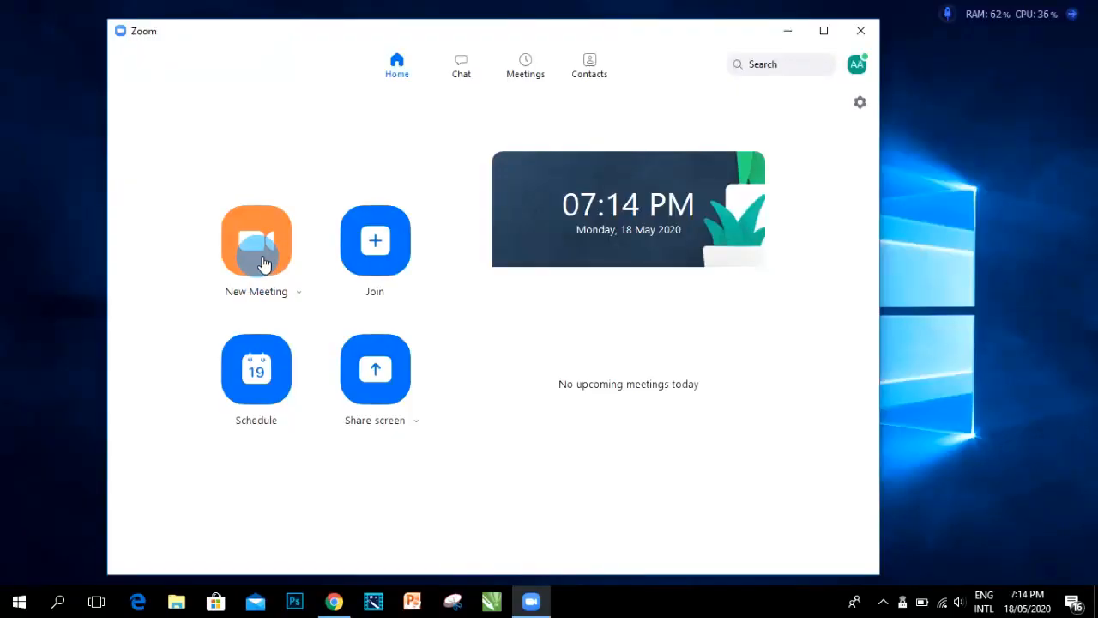
{"action": "left_click", "coordinate": [264, 260]}
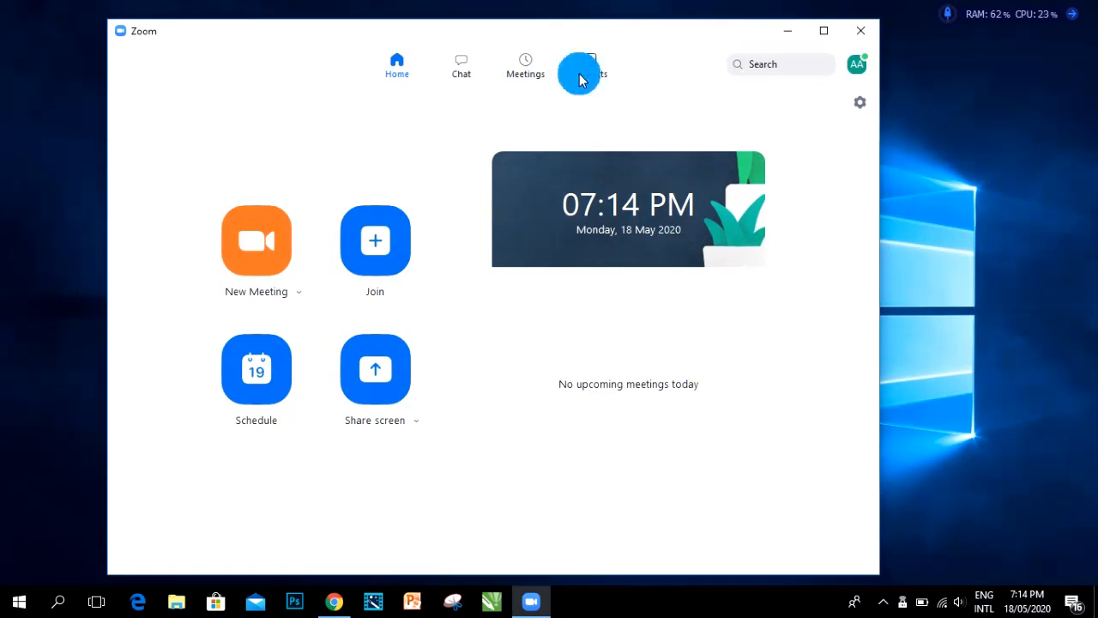
{"action": "left_click", "coordinate": [307, 163]}
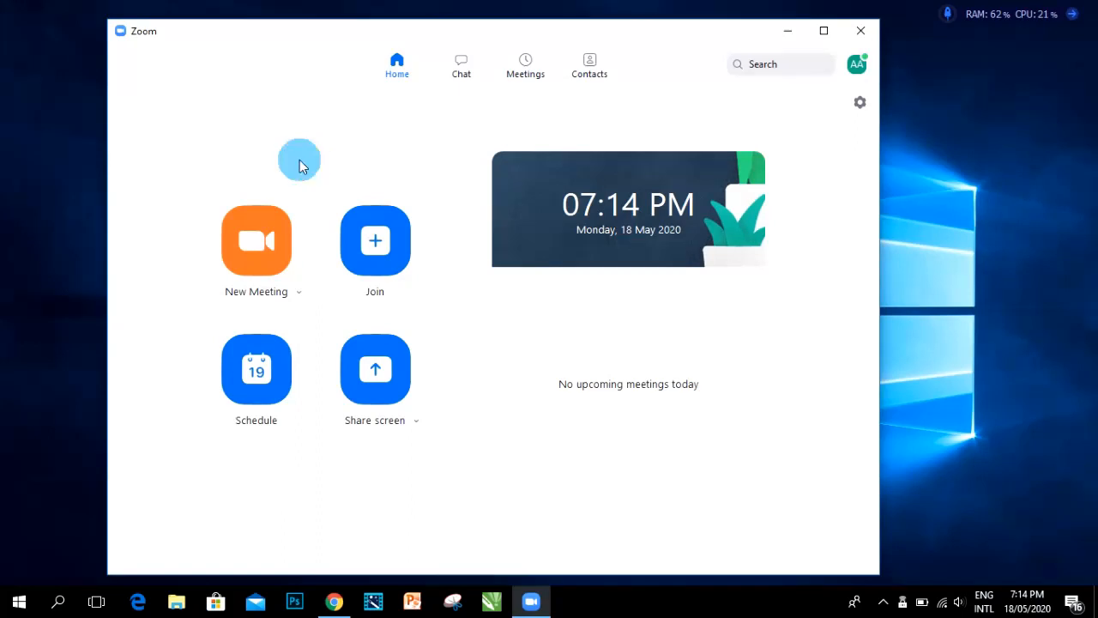
- Start scheduling a meeting and set its topic to "Business Plan Writing"
{"action": "left_click", "coordinate": [277, 387]}
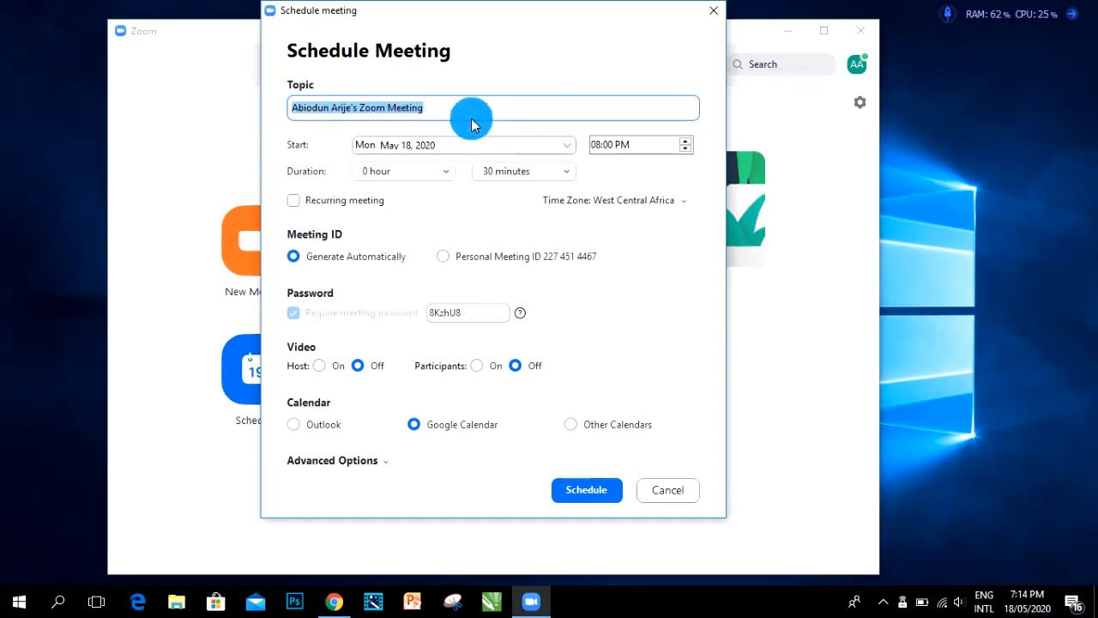
{"action": "type", "text": "Business Plan Writing"}
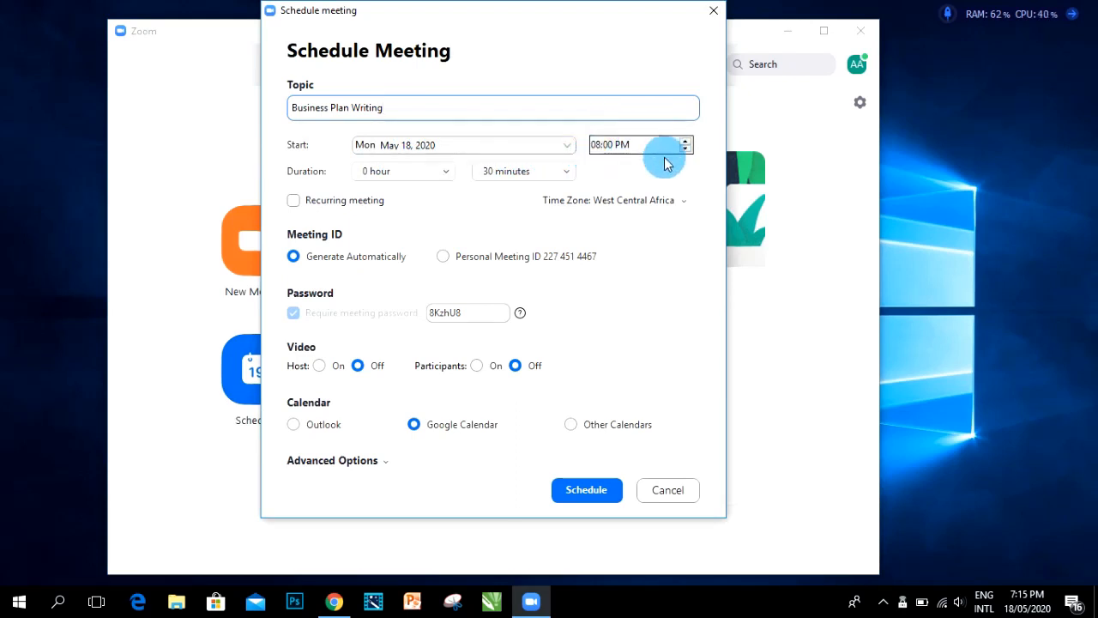
{"action": "left_click", "coordinate": [447, 173]}
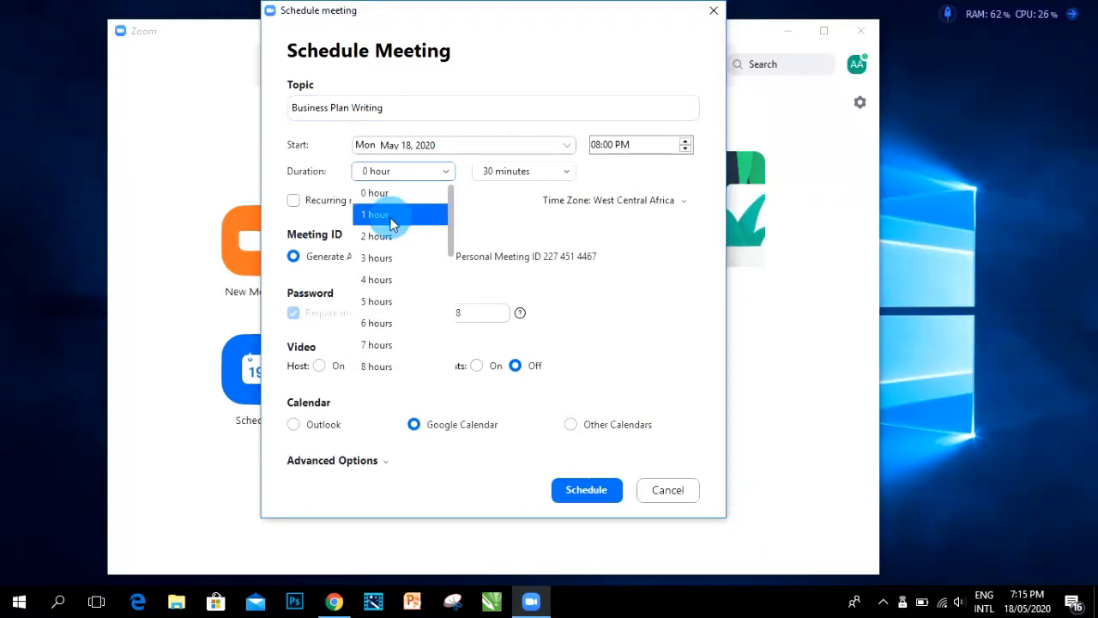
{"action": "scroll", "coordinate": [393, 223], "scroll_direction": "down", "scroll_amount": 5}
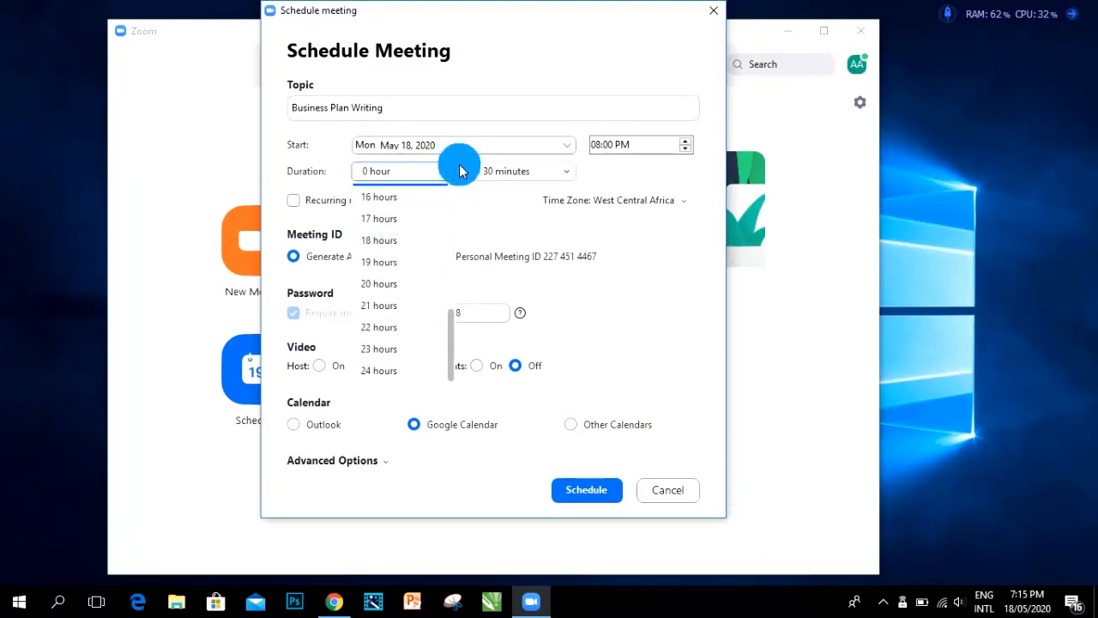
{"action": "left_click", "coordinate": [518, 175]}
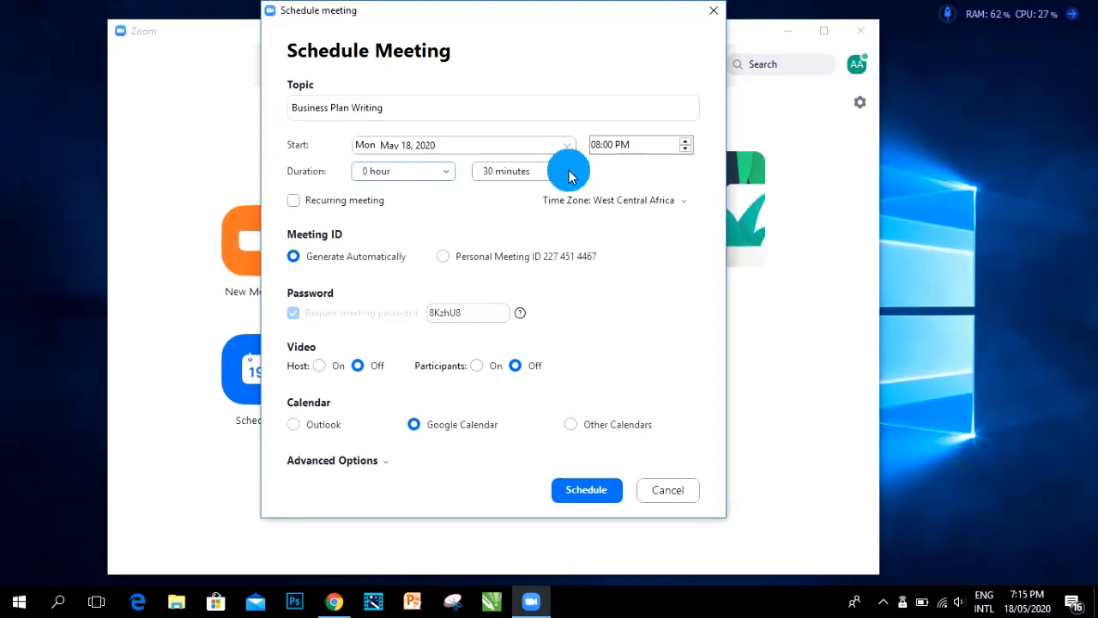
{"action": "left_click", "coordinate": [293, 201]}
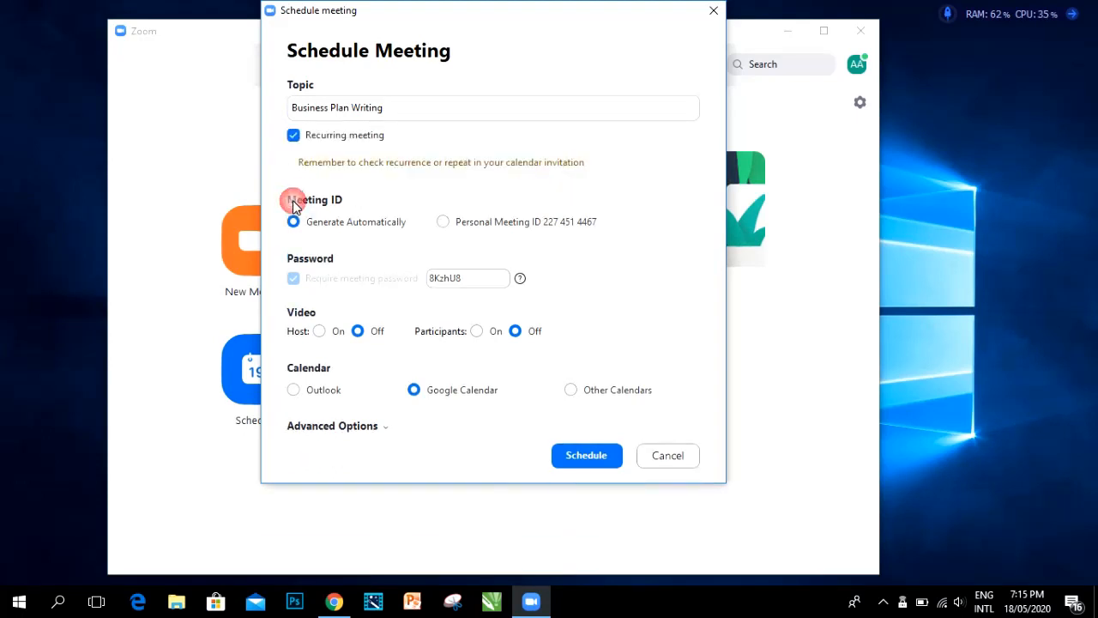
{"action": "left_click", "coordinate": [293, 135]}
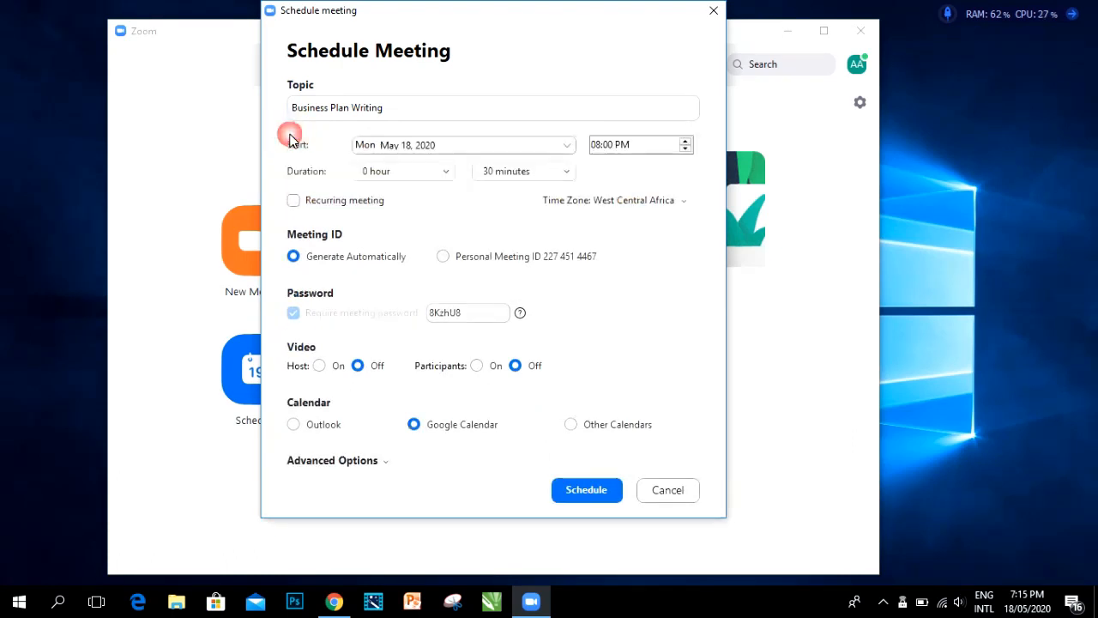
- Keep the automatically generated meeting ID and turn video on for both the host and the participants
{"action": "left_click", "coordinate": [295, 256]}
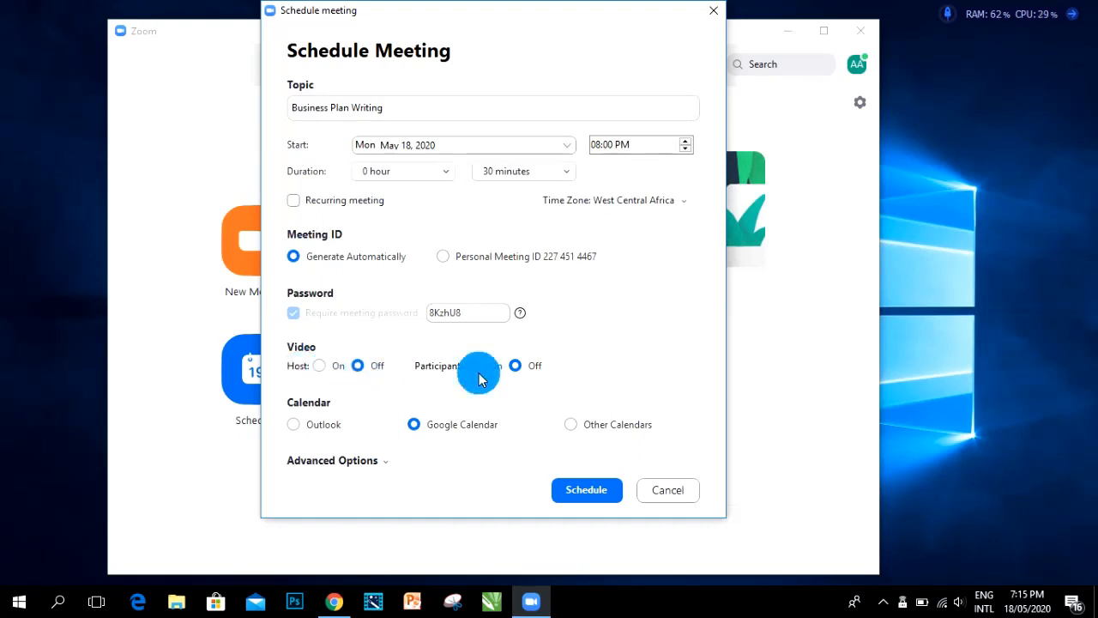
{"action": "left_click", "coordinate": [323, 367]}
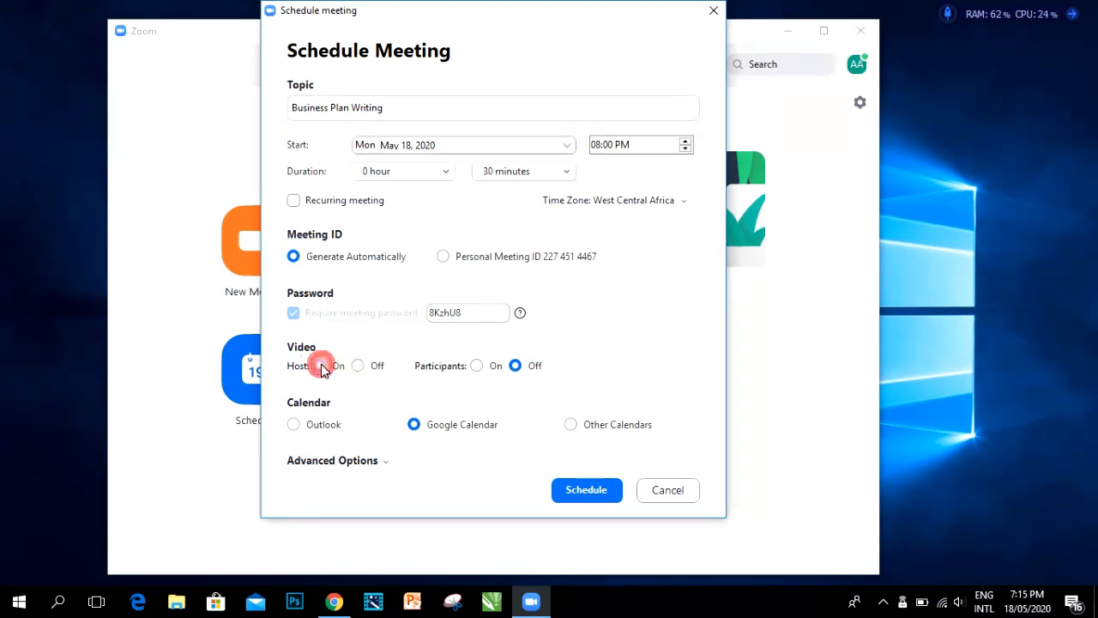
{"action": "left_click", "coordinate": [477, 368]}
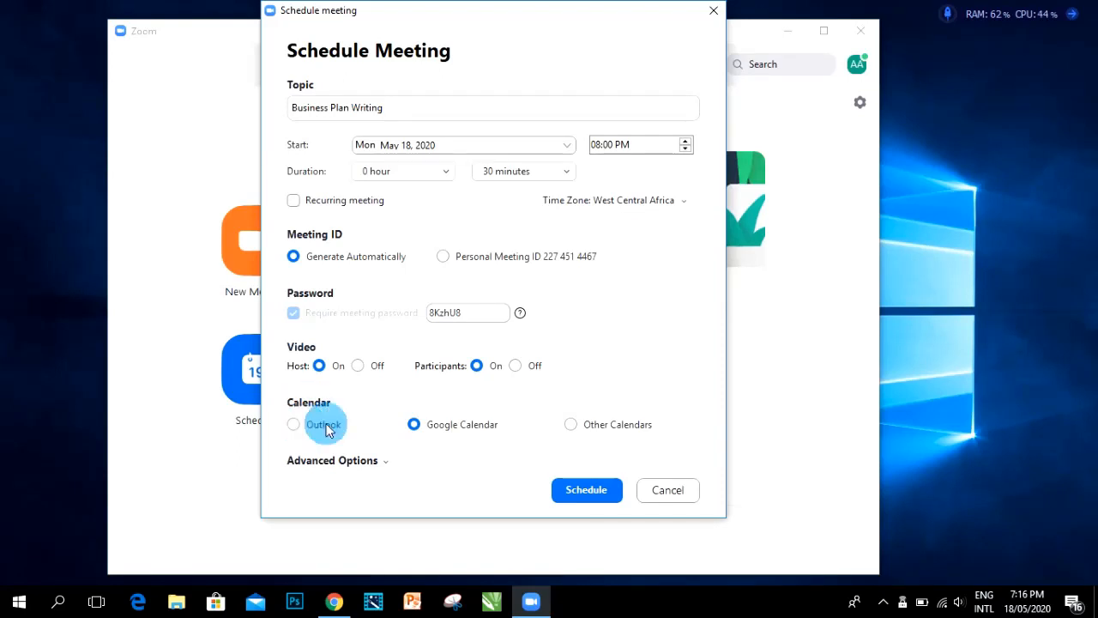
- Expand the advanced meeting options and schedule the meeting with Google Calendar
{"action": "left_click", "coordinate": [385, 461]}
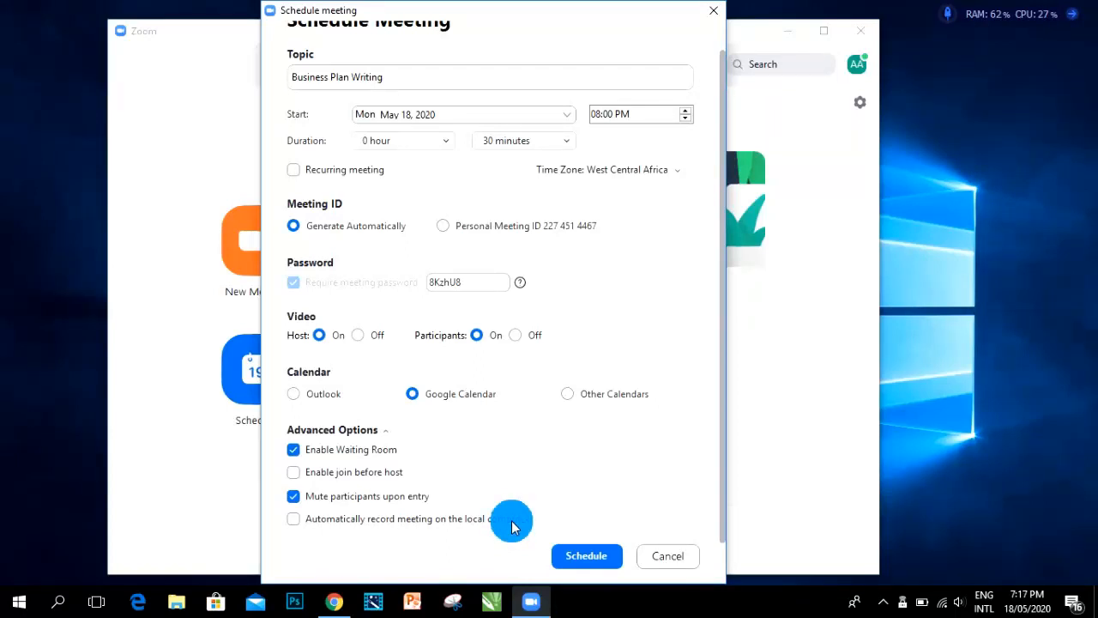
{"action": "left_click", "coordinate": [592, 556]}
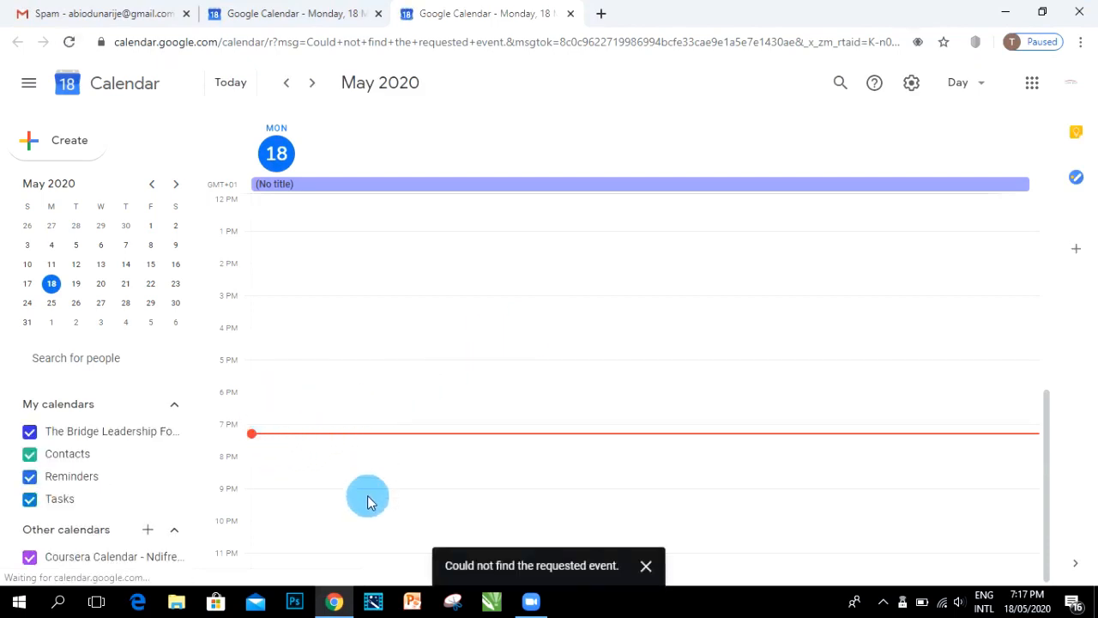
- Switch back to Zoom and copy the invitation of the Business Plan Writing meeting
{"action": "left_click", "coordinate": [529, 602]}
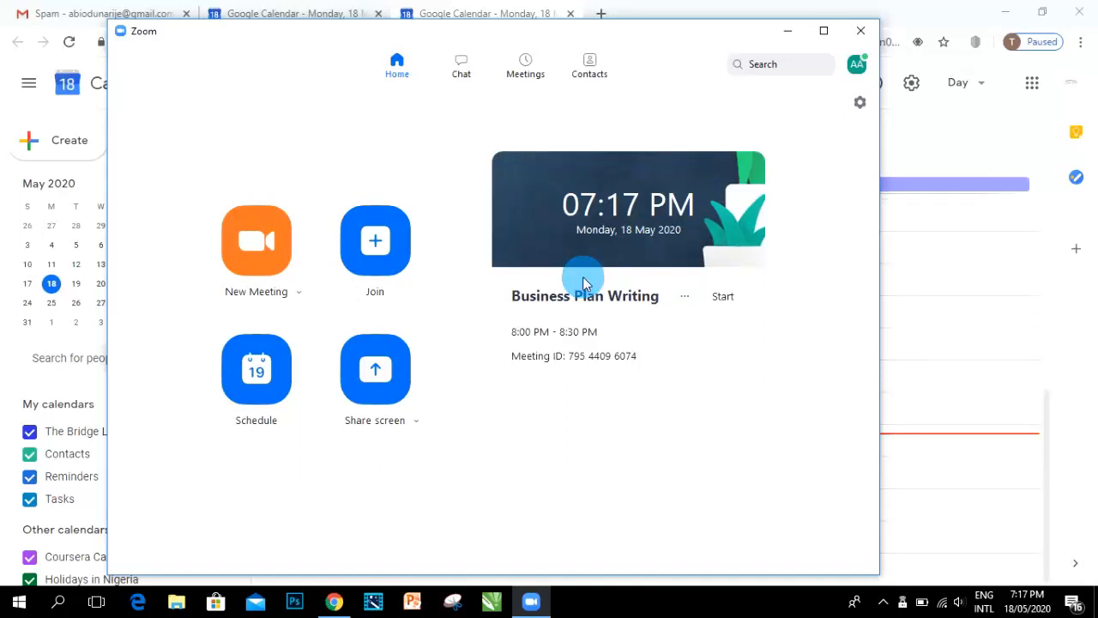
{"action": "left_click", "coordinate": [684, 299]}
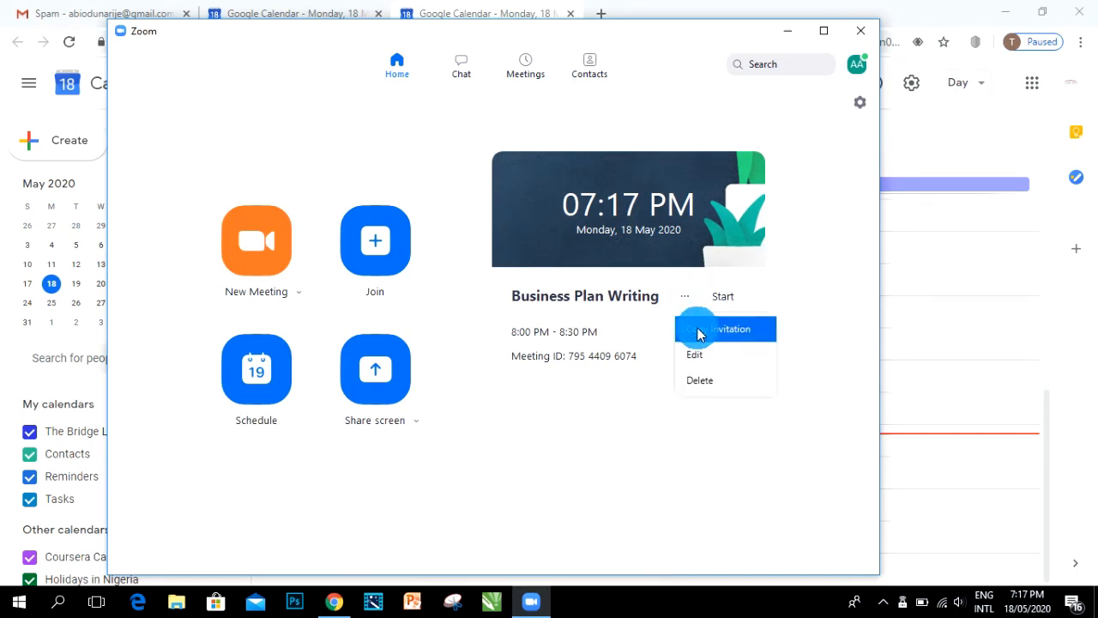
{"action": "left_click", "coordinate": [698, 331]}
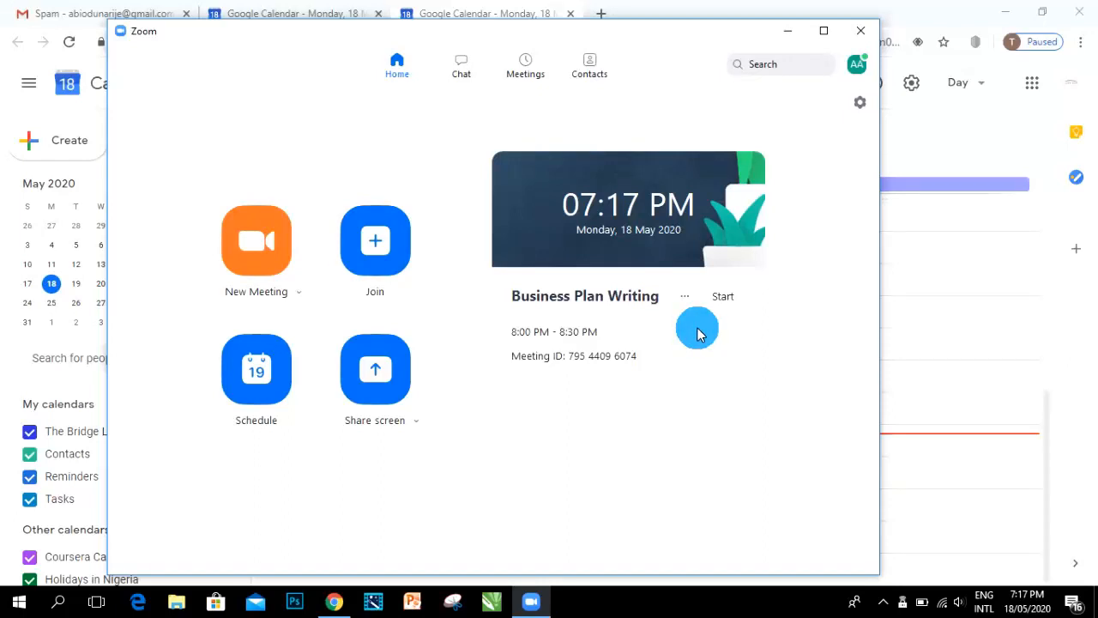
- Switch to the open Gmail draft and remove the old Zoom invitation text from its body
{"action": "left_click", "coordinate": [66, 9]}
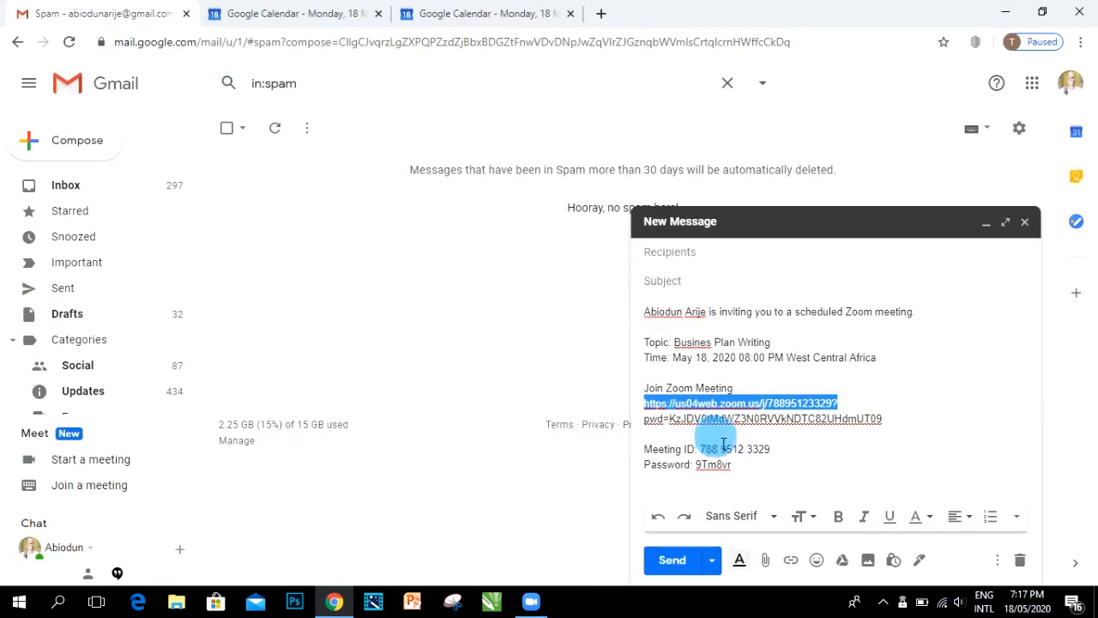
{"action": "key", "text": "ctrl+a"}
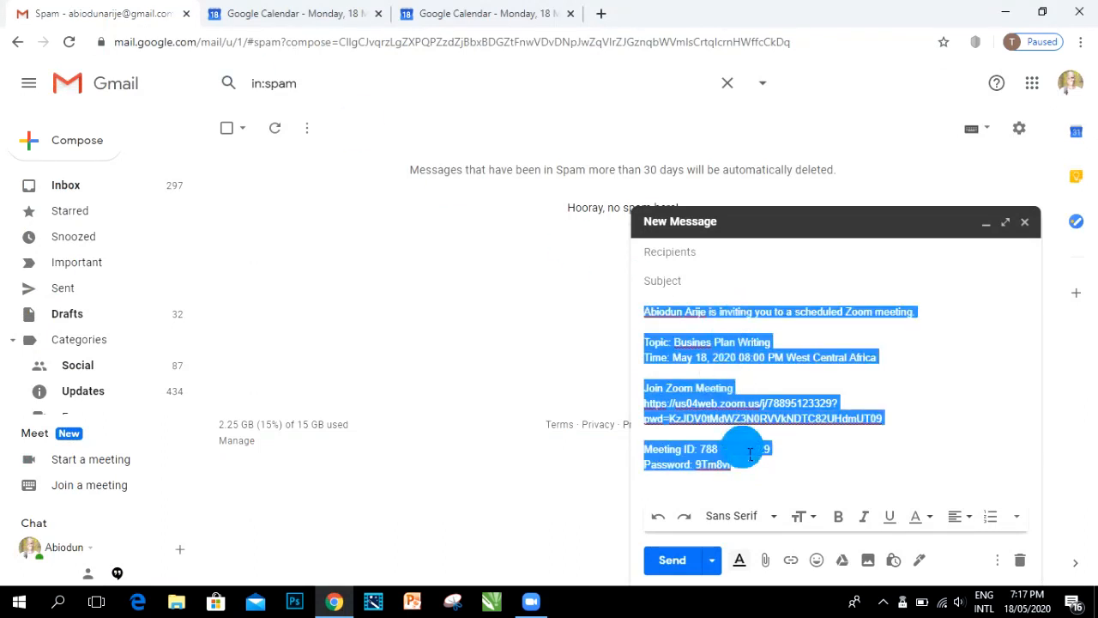
{"action": "key", "text": "ctrl+x"}
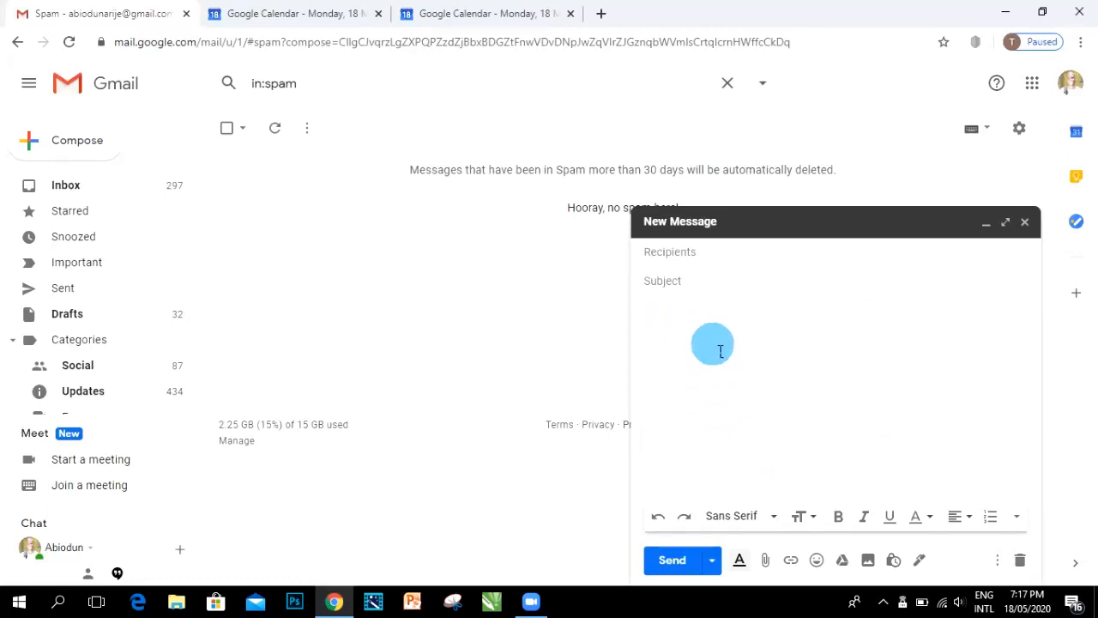
- Paste the copied invitation, including its join link, meeting ID and meeting password, into the empty message body
{"action": "left_click", "coordinate": [706, 252]}
{"action": "left_click", "coordinate": [713, 288]}
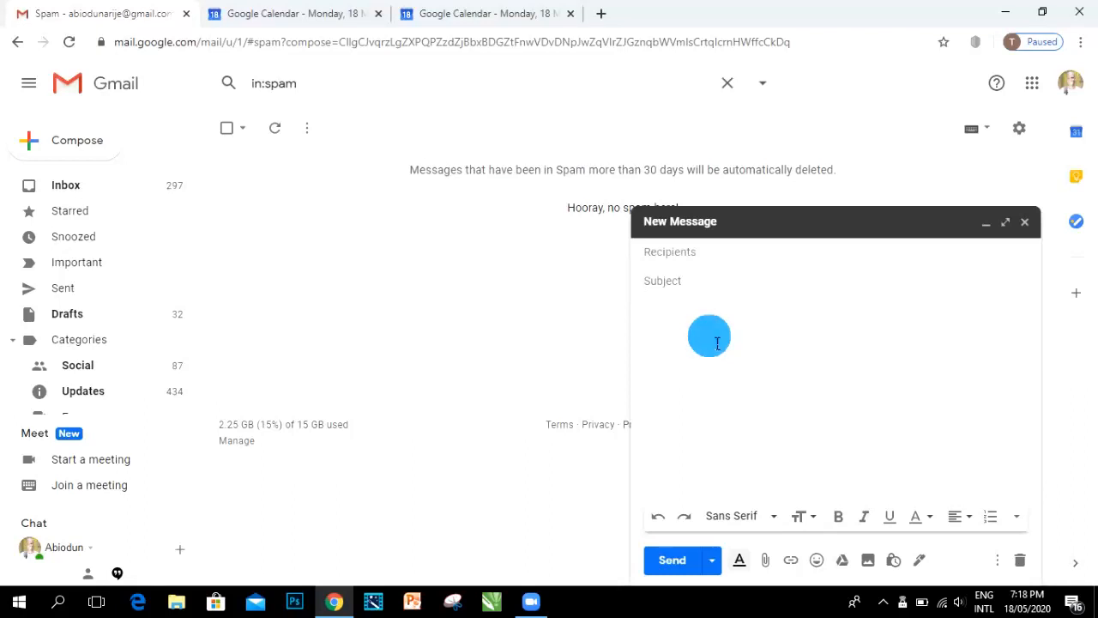
{"action": "left_click", "coordinate": [724, 251]}
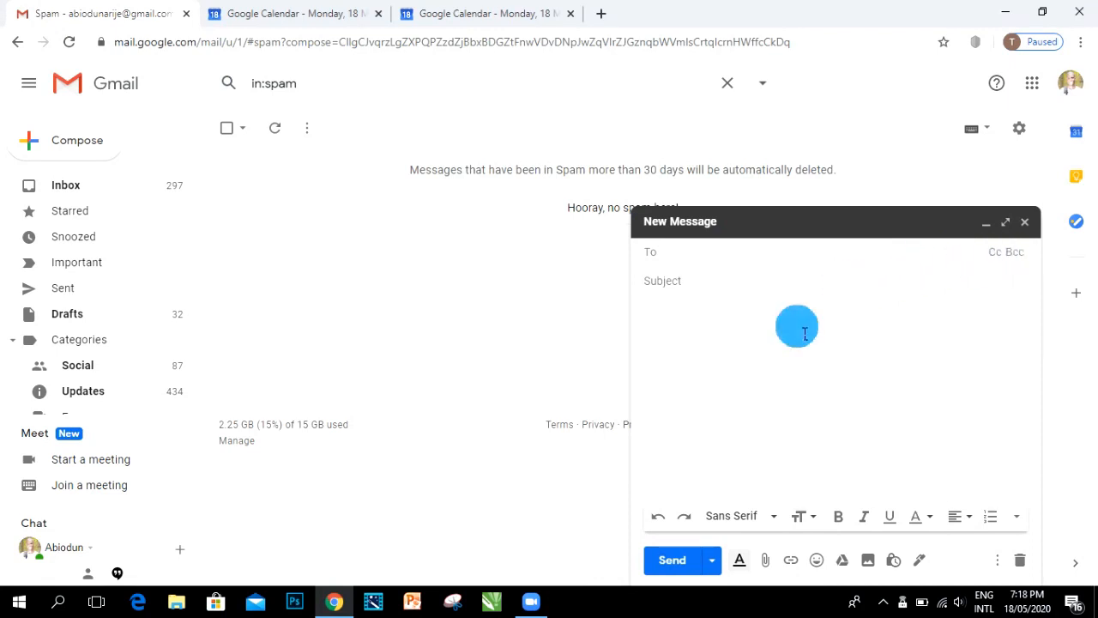
{"action": "left_click", "coordinate": [712, 334]}
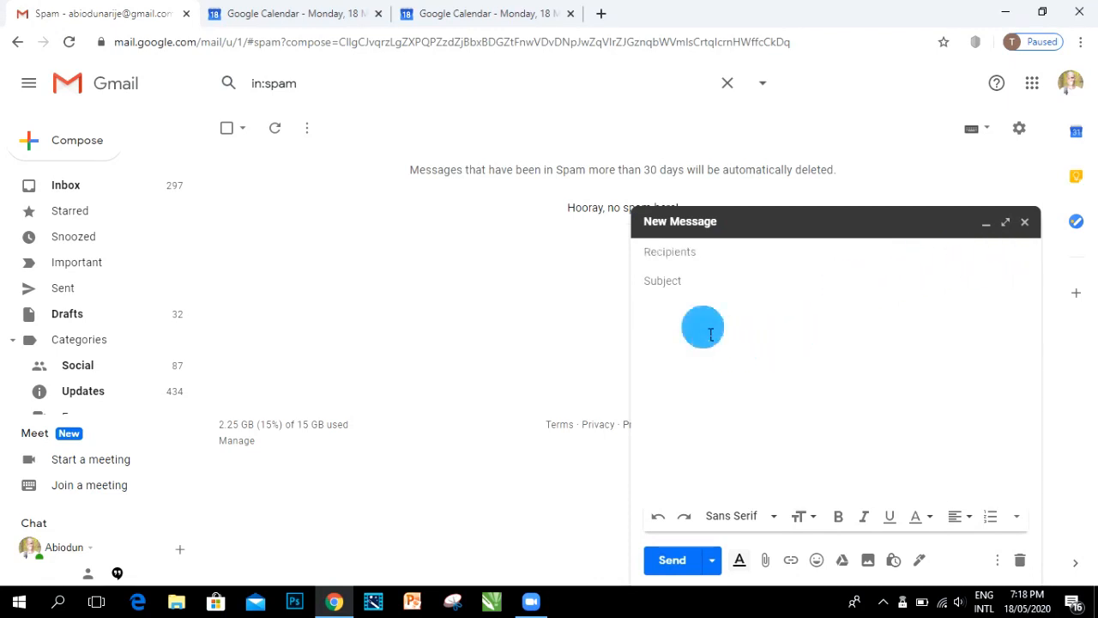
{"action": "key", "text": "ctrl+v"}
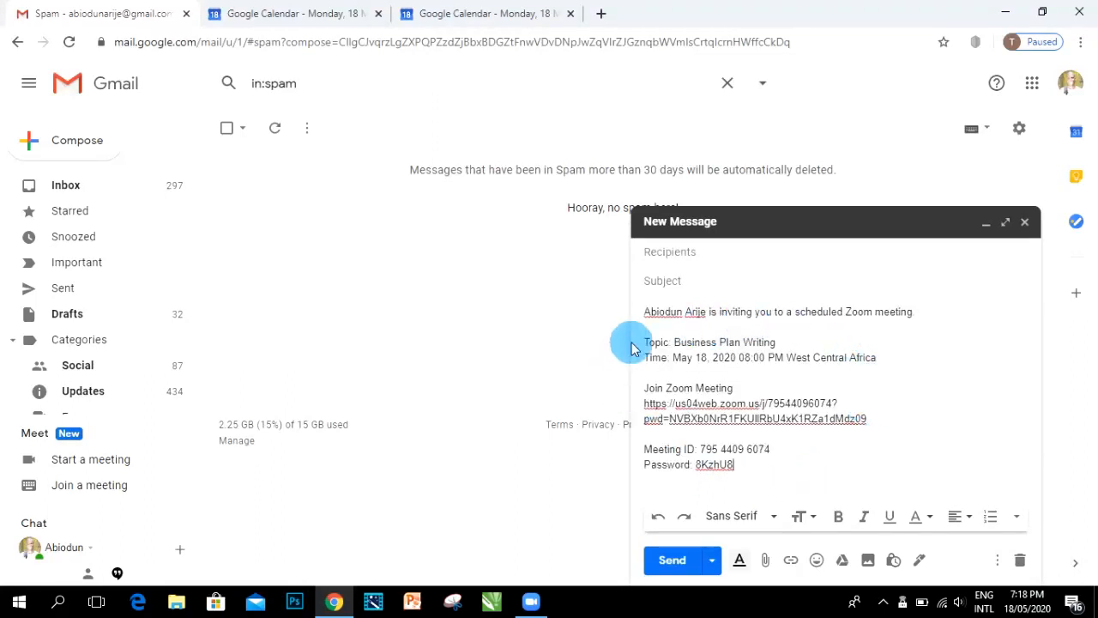
- Examine the pasted invitation's opening line, topic, time and join link by highlighting each in turn
{"action": "left_click", "coordinate": [924, 314]}
{"action": "left_click_drag", "start_coordinate": [723, 327], "coordinate": [628, 311]}
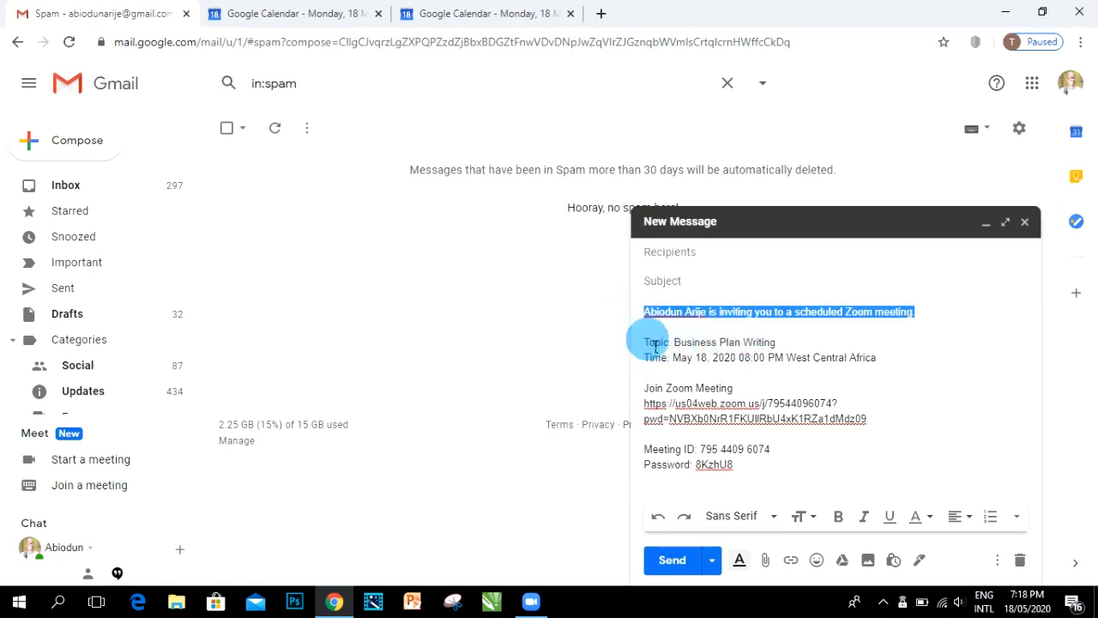
{"action": "left_click_drag", "start_coordinate": [646, 343], "coordinate": [797, 347]}
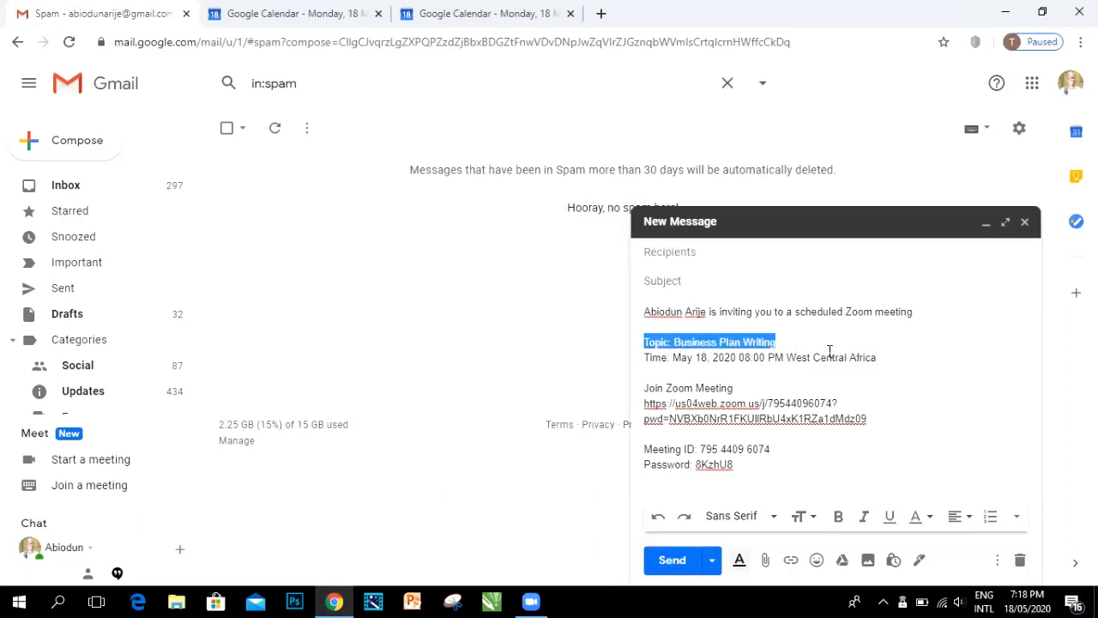
{"action": "left_click_drag", "start_coordinate": [644, 358], "coordinate": [853, 361]}
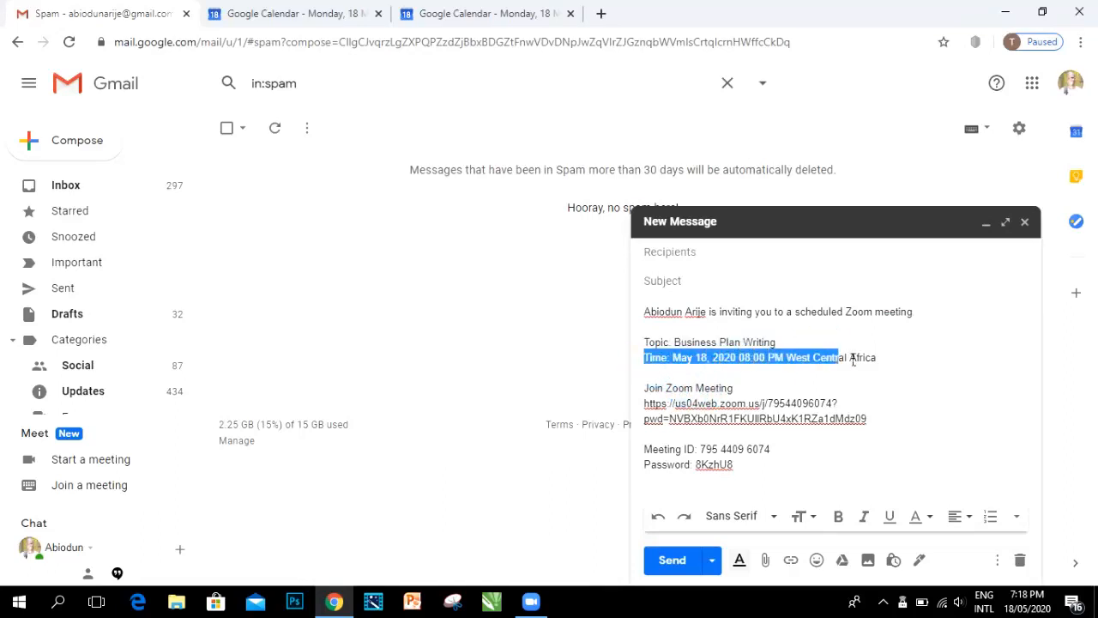
{"action": "left_click_drag", "start_coordinate": [645, 403], "coordinate": [864, 431]}
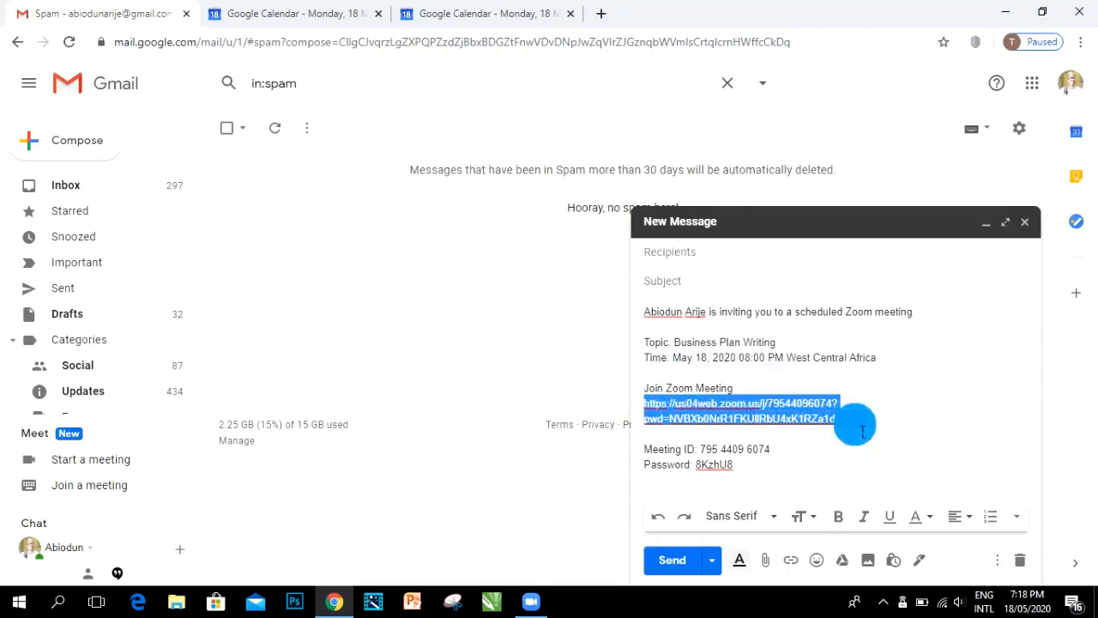
{"action": "left_click_drag", "start_coordinate": [861, 432], "coordinate": [865, 430]}
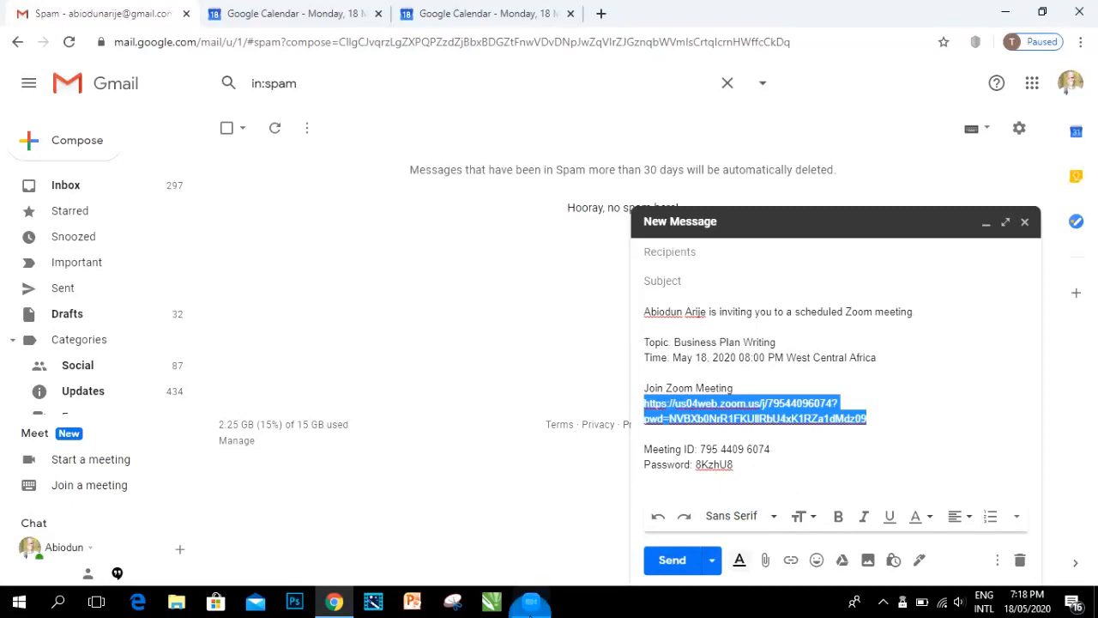
- Switch back to Zoom and go to the scheduled Business Plan Writing meeting
{"action": "left_click", "coordinate": [532, 604]}
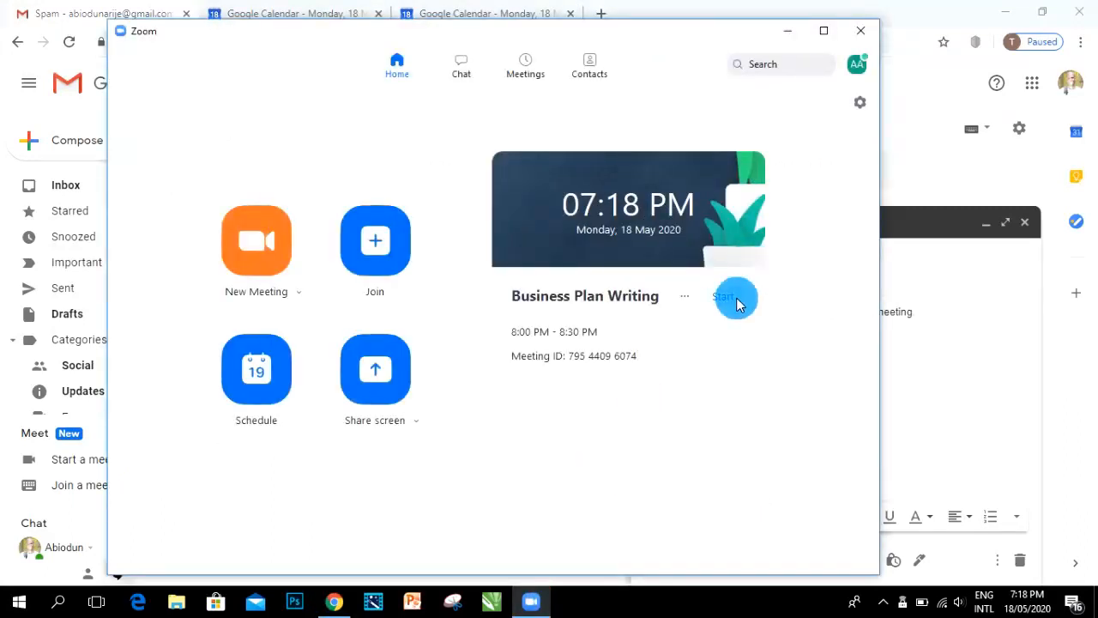